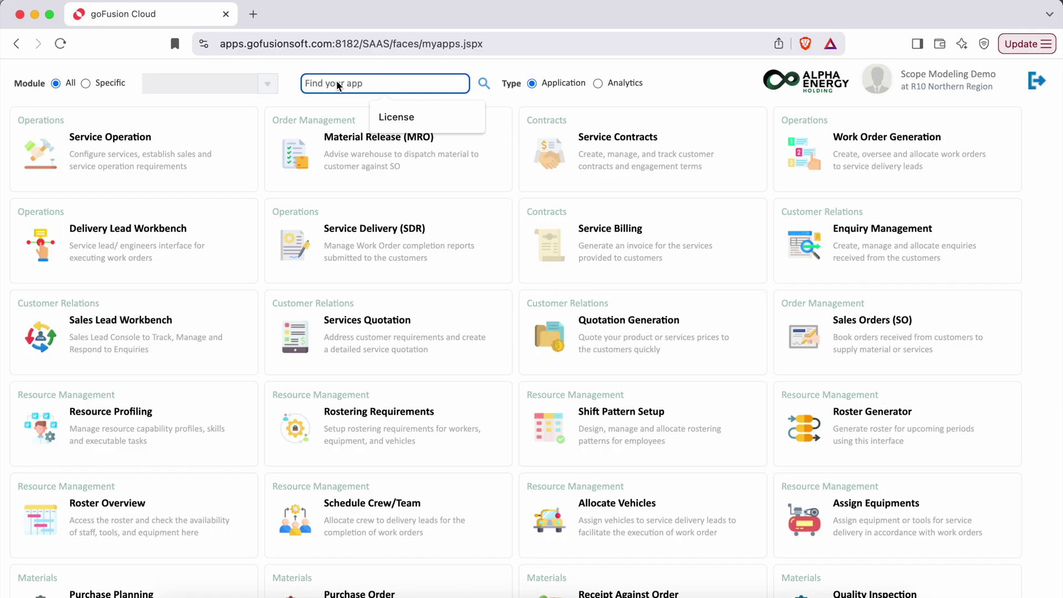
Search the app list for 'Vendor Relation' and open the Vendor Relations app
text(Relation)
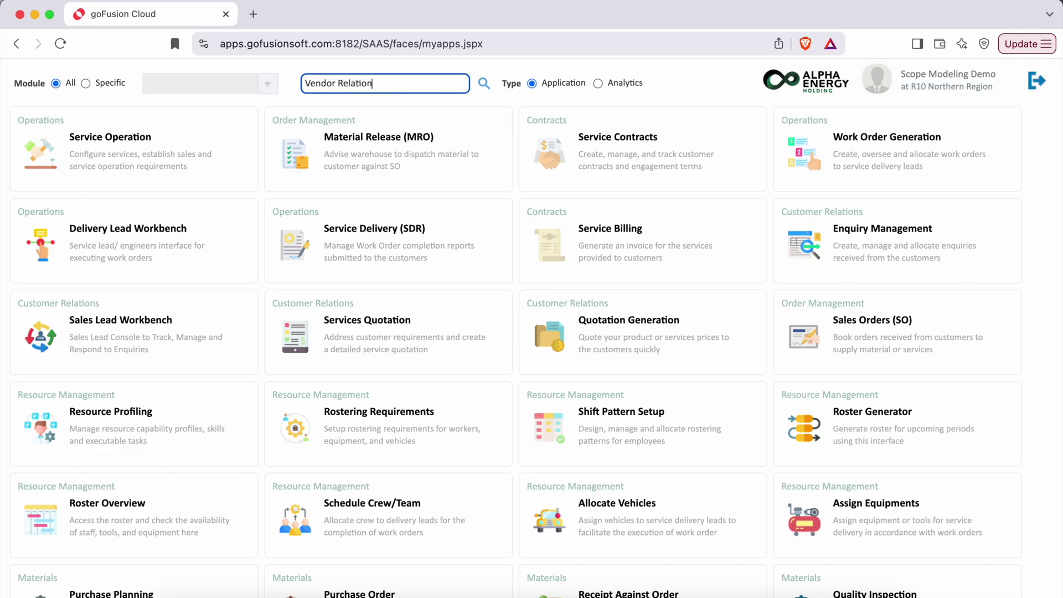
click(484, 84)
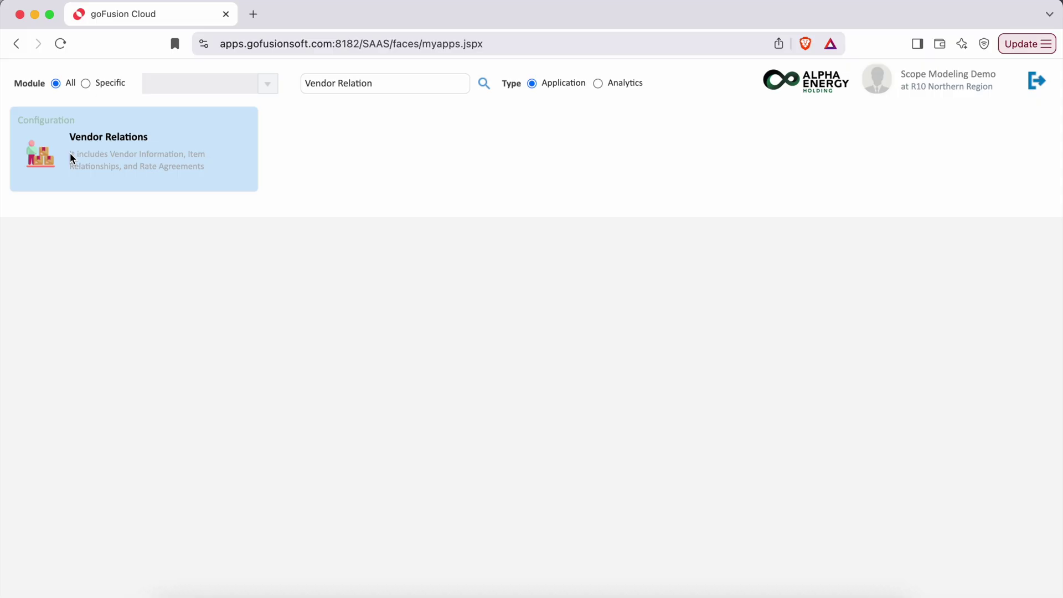
click(71, 159)
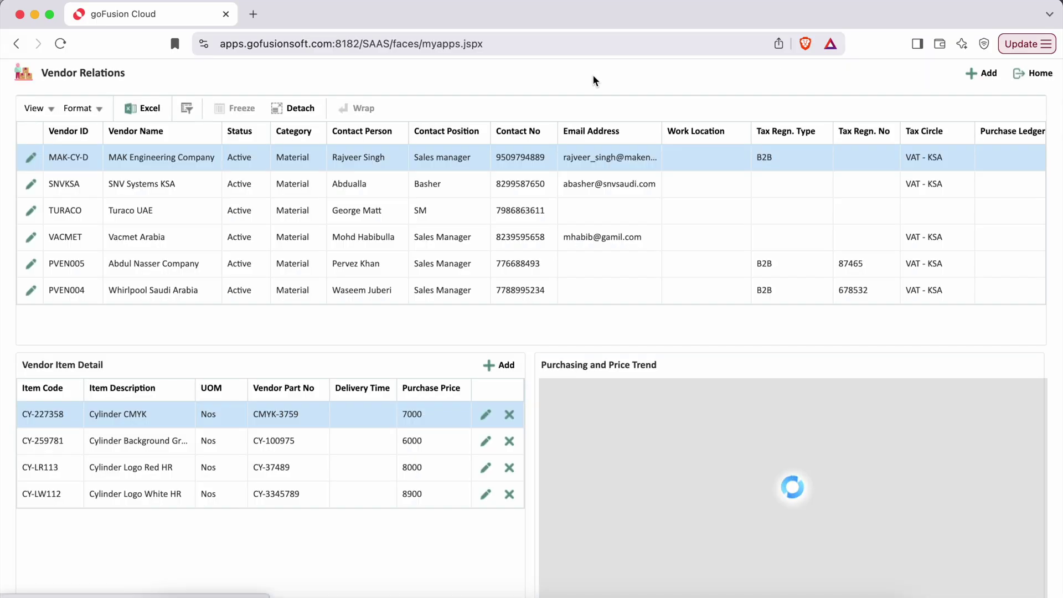
Add a new vendor with required ID RYDSPCO and name Riyadh Spares Company
click(974, 75)
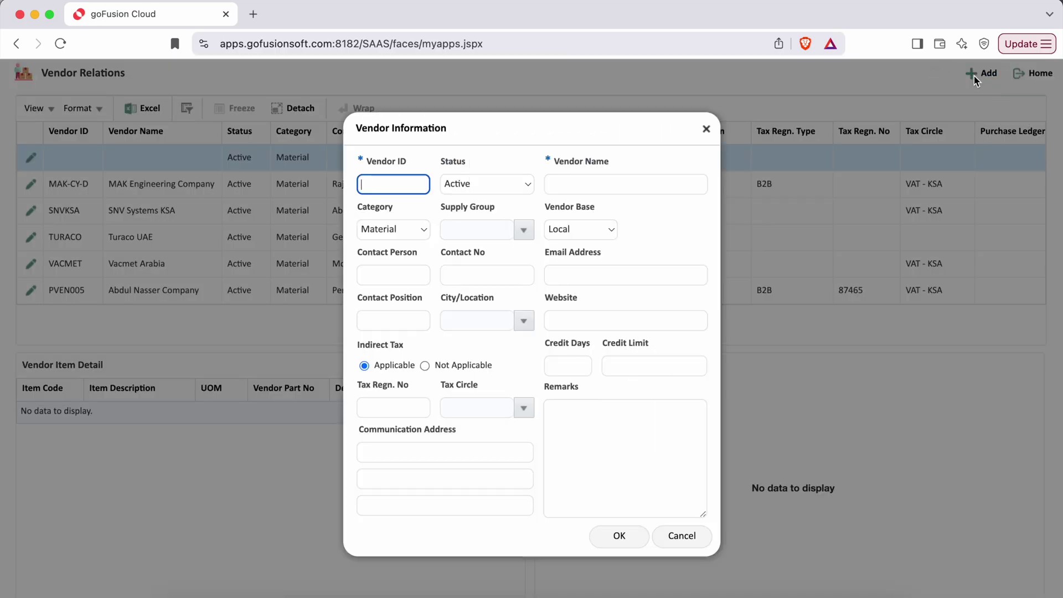
text(RYDSPCO)
click(576, 190)
text(Riyadh Spares Company)
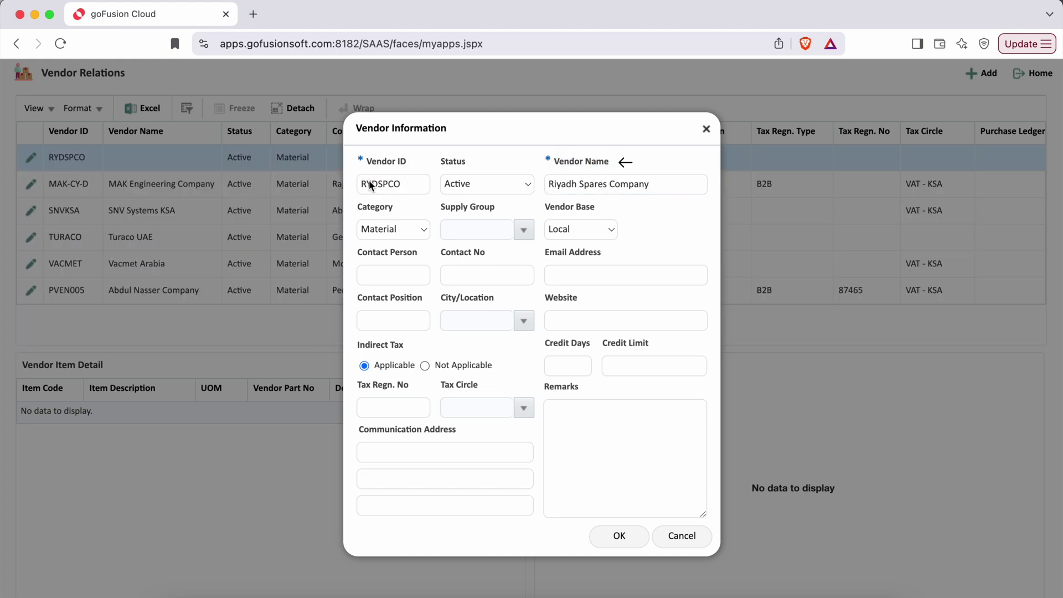
drag(360, 159, 410, 166)
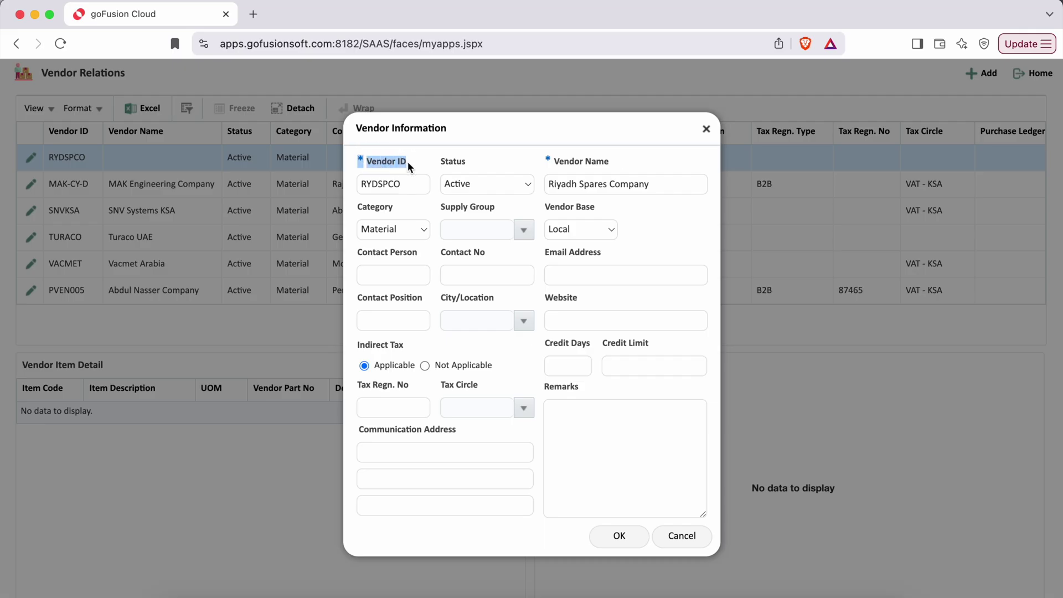
drag(547, 160, 609, 161)
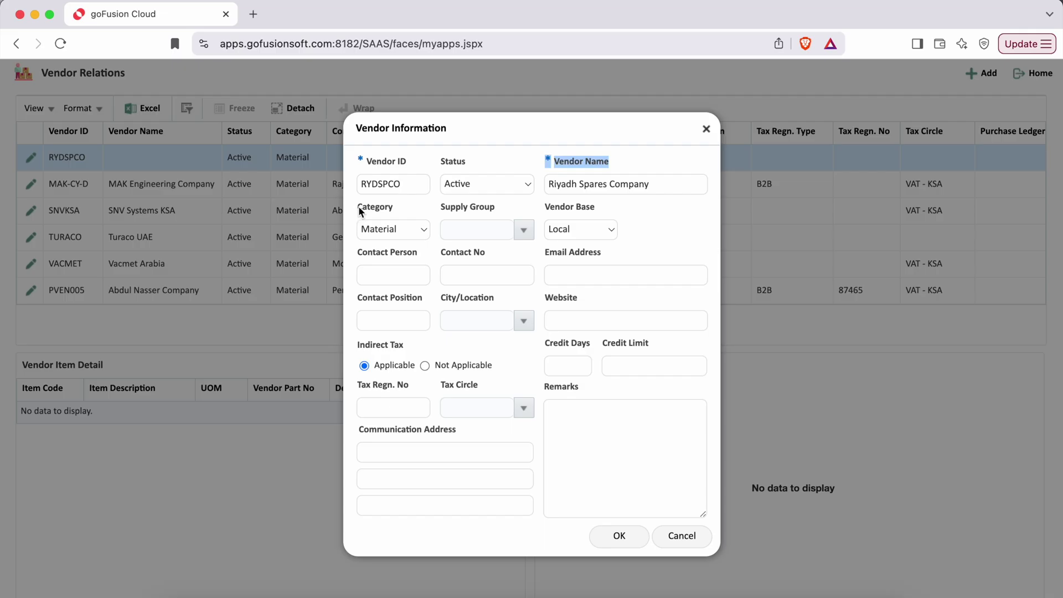
Keep the vendor Category as Material, noting the Category and Supply Group fields
click(423, 231)
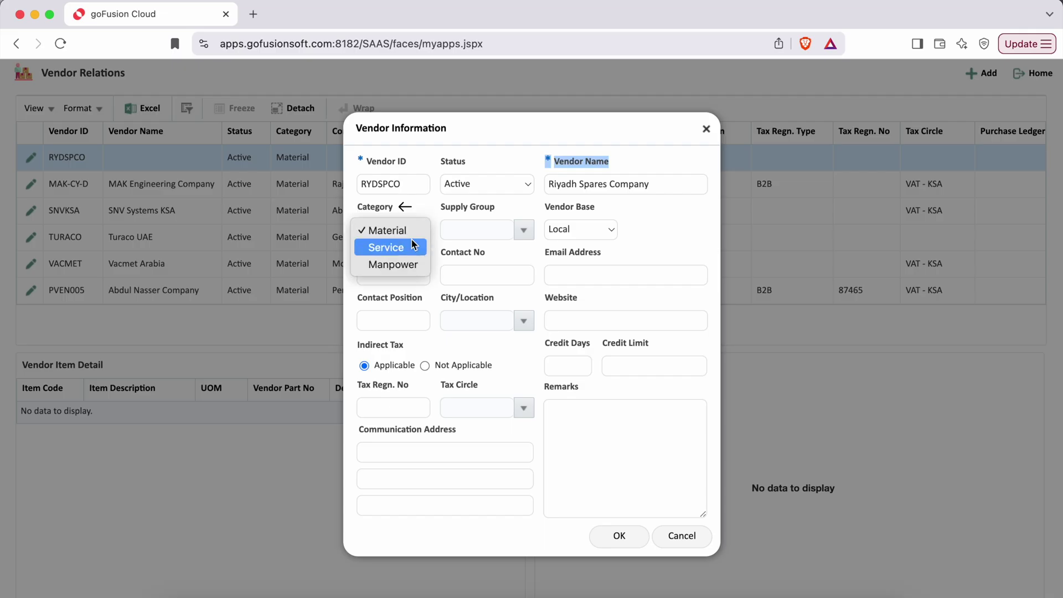
click(356, 203)
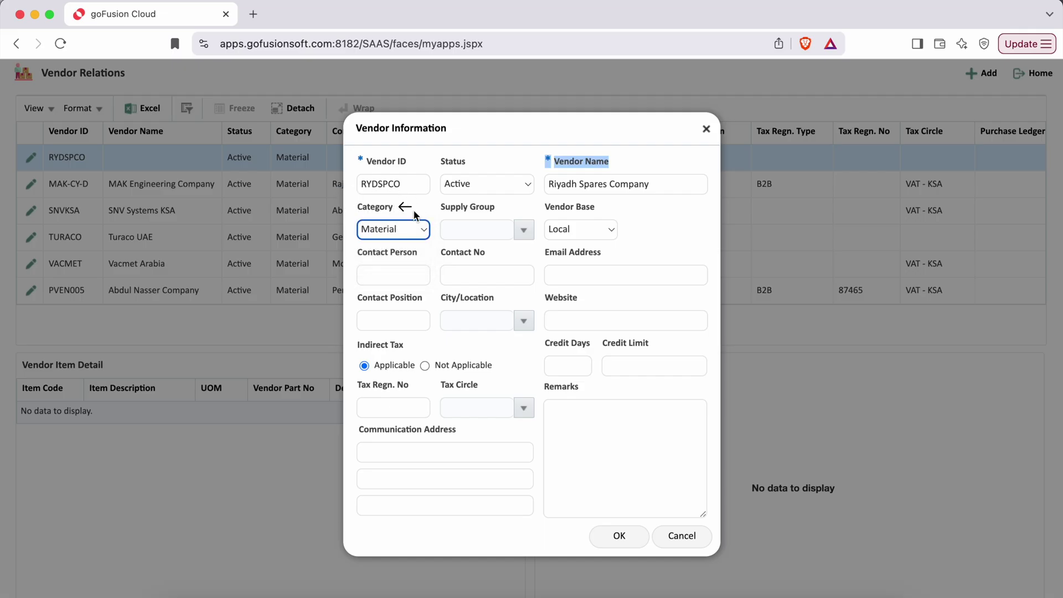
double_click(398, 208)
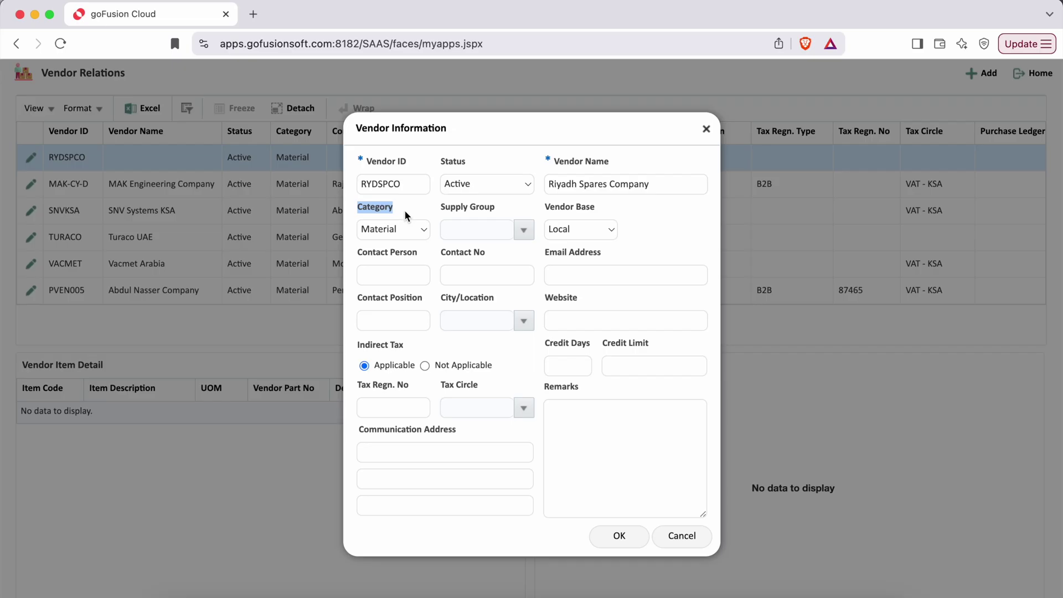
drag(440, 208, 496, 213)
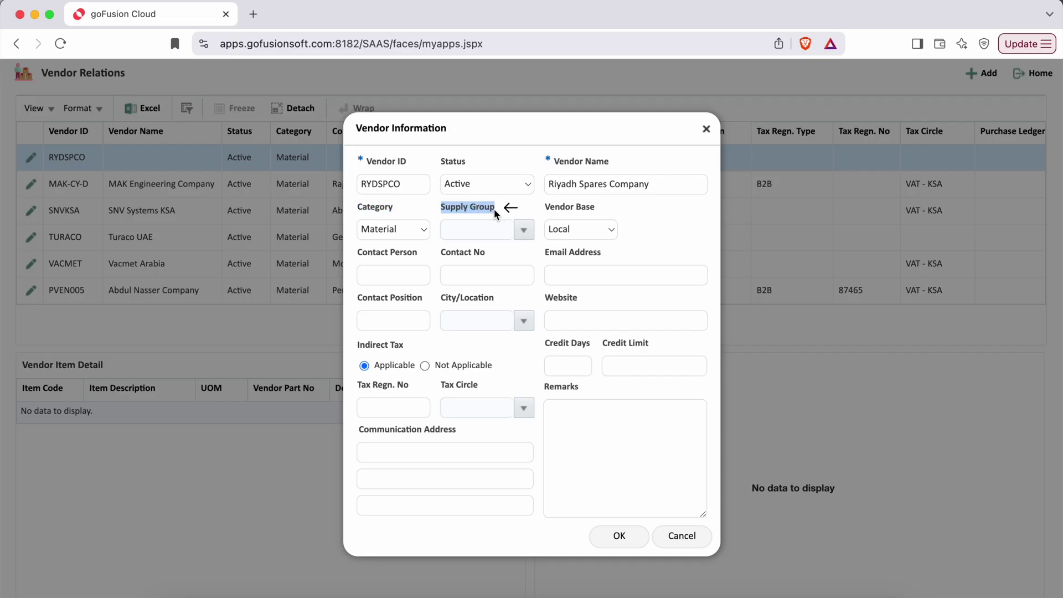
Set Supply Group to To be configured, keeping Vendor Base as Local
click(526, 231)
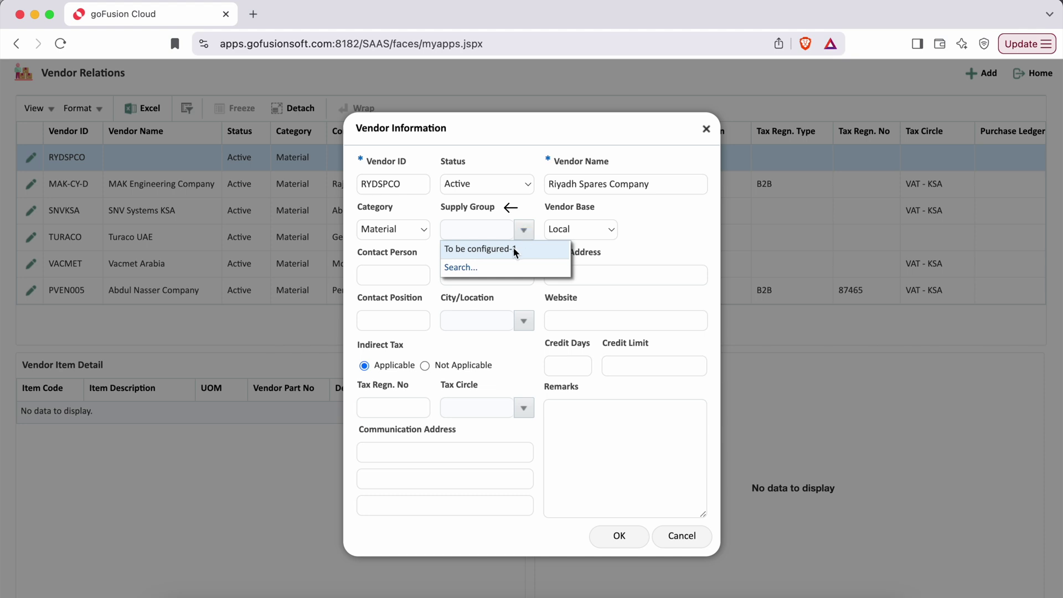
click(513, 248)
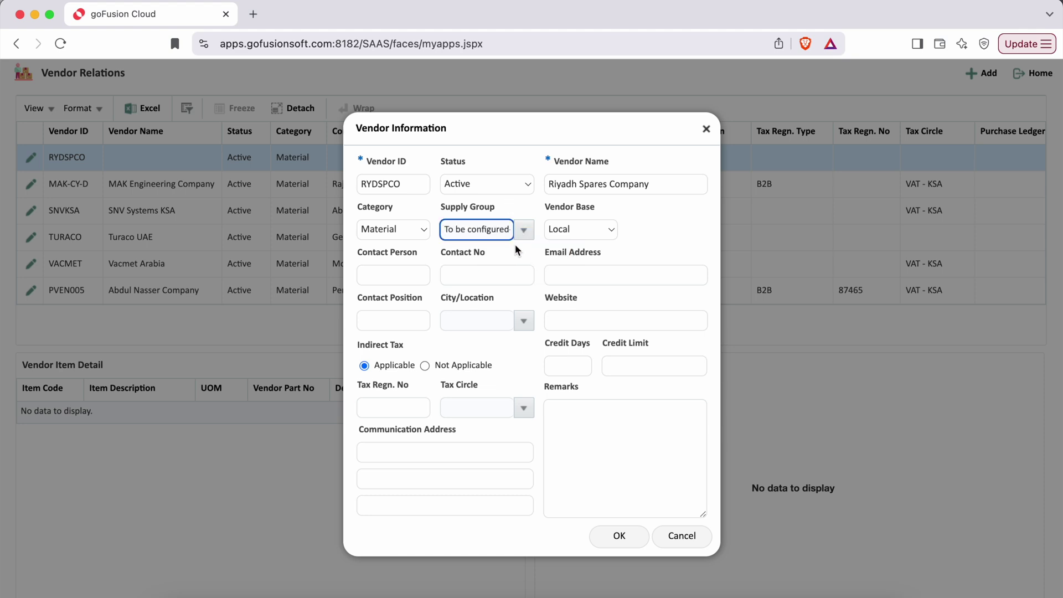
click(609, 230)
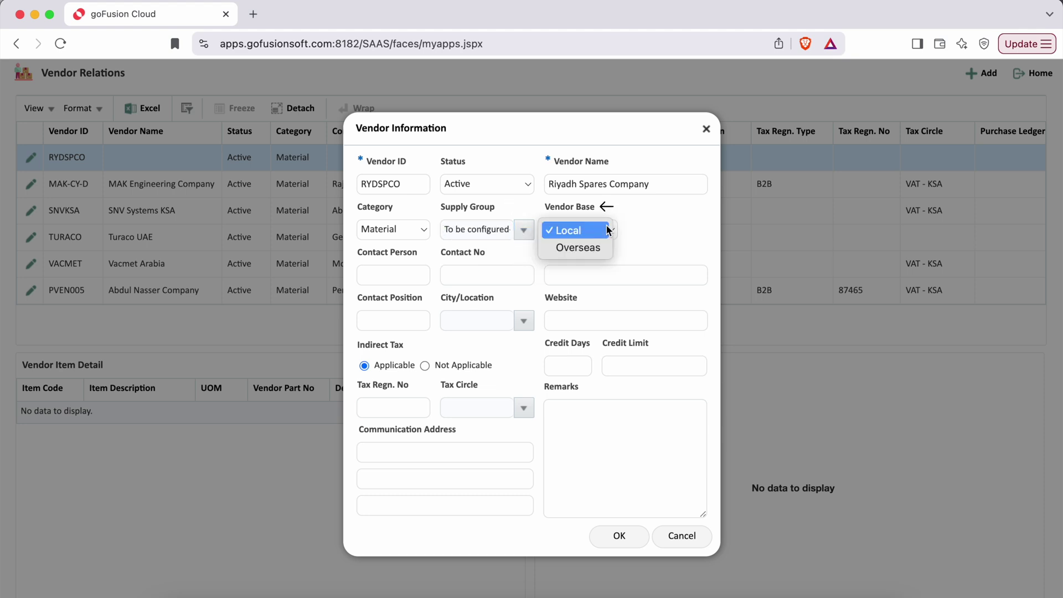
click(588, 207)
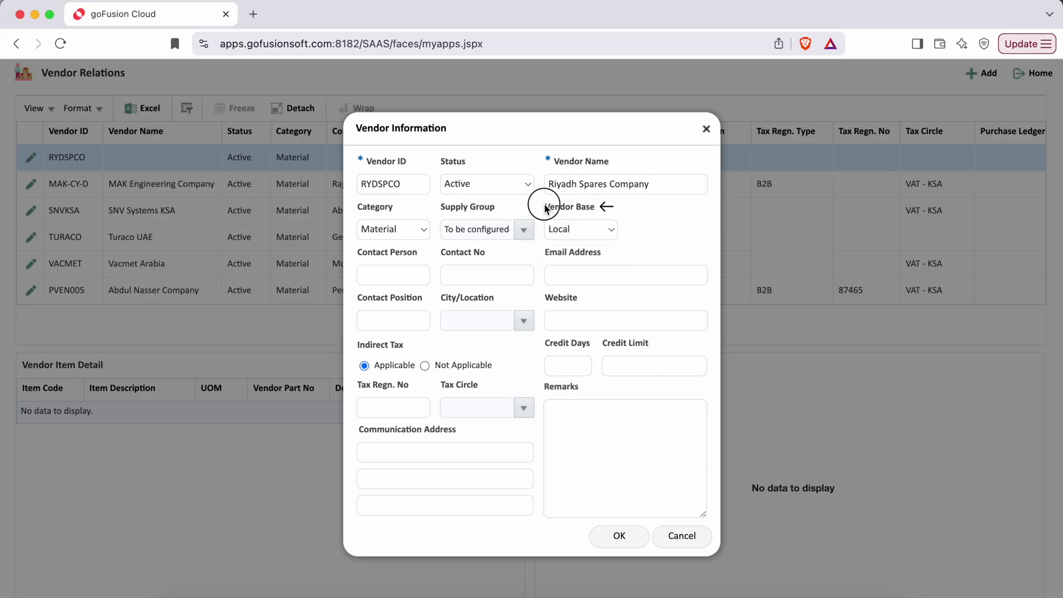
drag(545, 209, 612, 206)
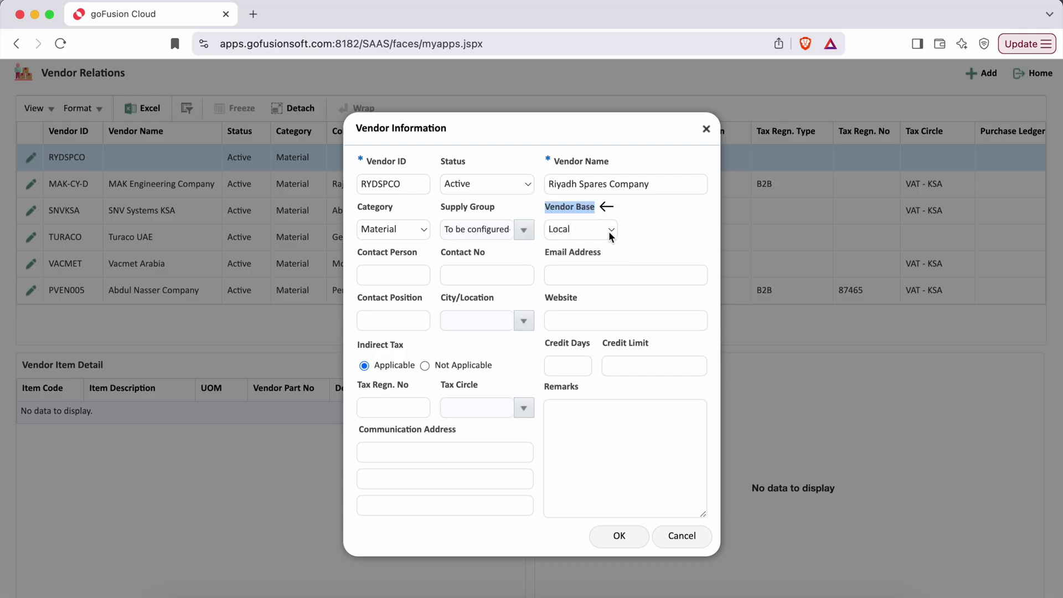
Try Vendor Base Overseas to reveal Vendor Currency, then revert it to Local
click(610, 231)
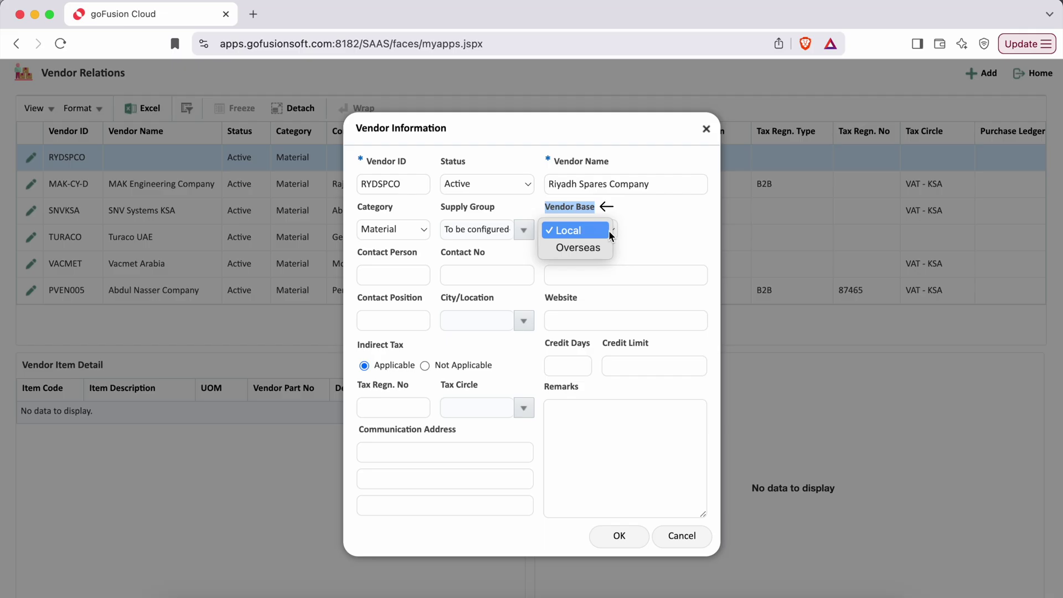
click(590, 251)
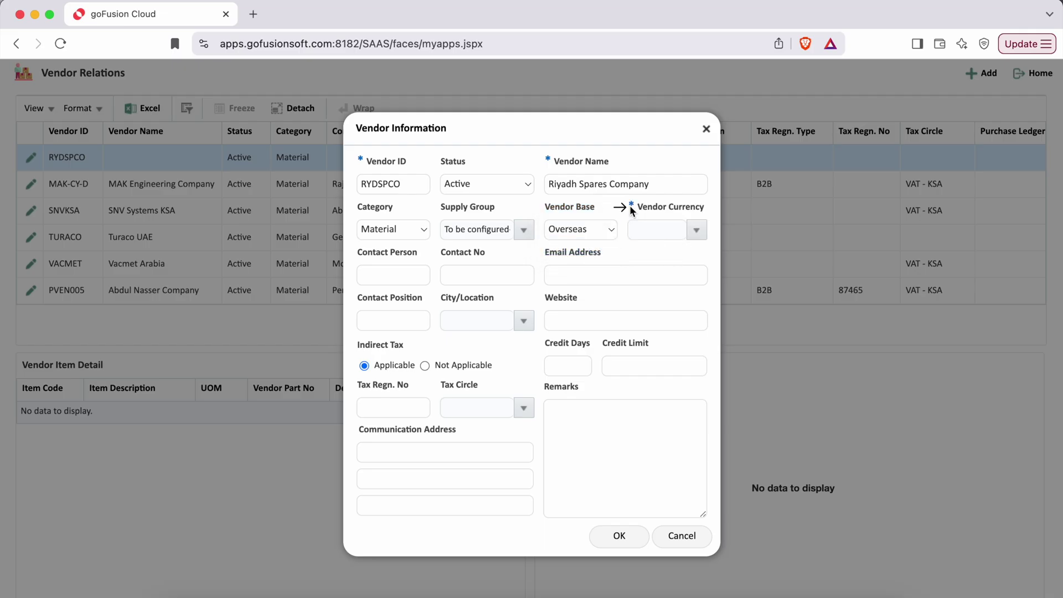
click(604, 231)
click(581, 215)
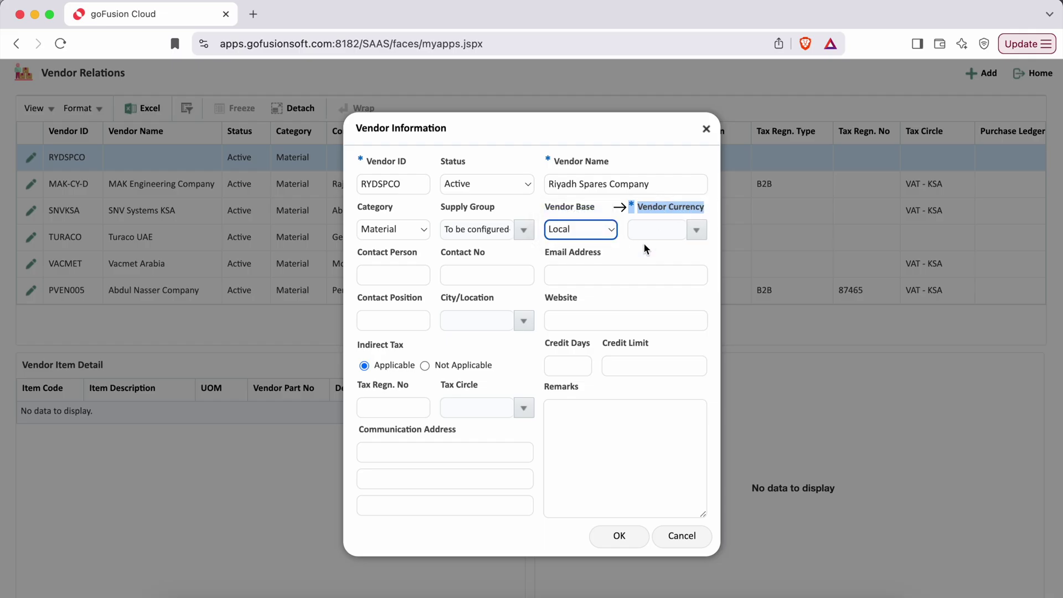
Enter the contact person's name, contact number and e-mail address
key(Tab)
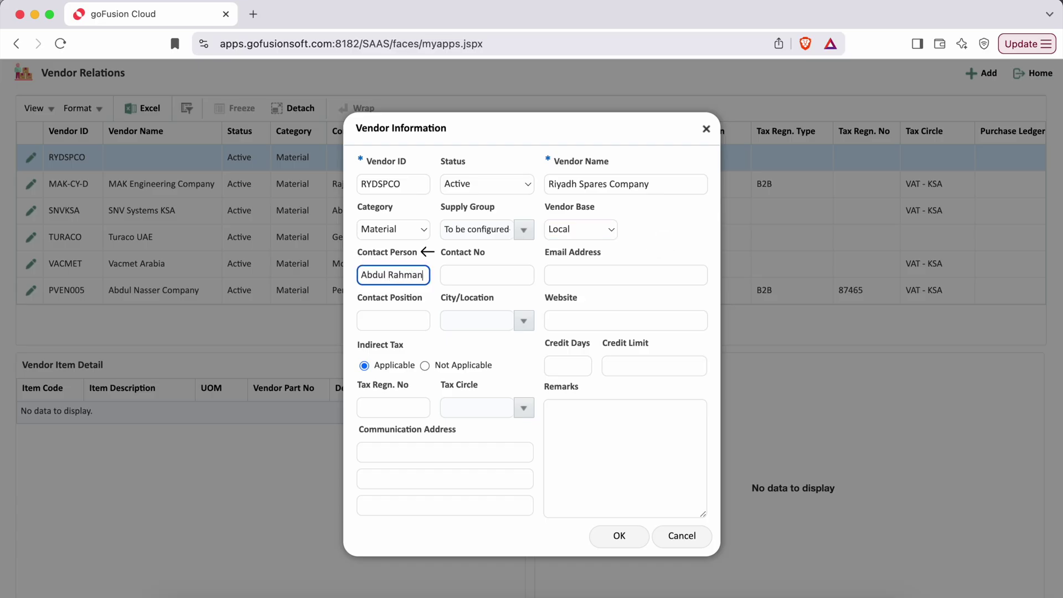
drag(359, 252, 431, 258)
click(467, 278)
text(58377722)
key(Tab)
drag(544, 252, 607, 256)
click(608, 256)
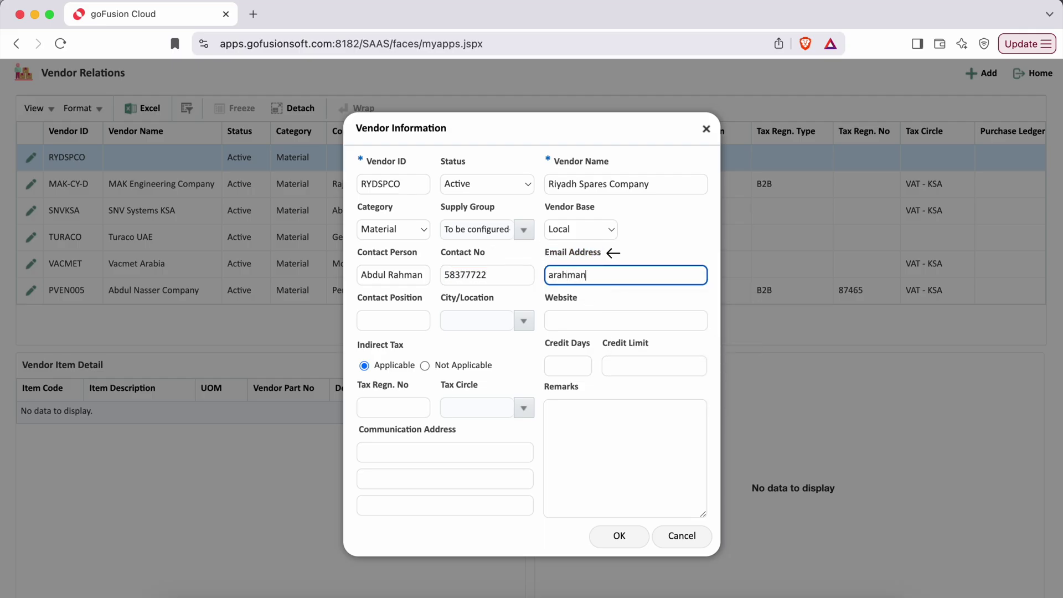
Set the contact position to Sales Manager and open the full City/Location search
click(399, 323)
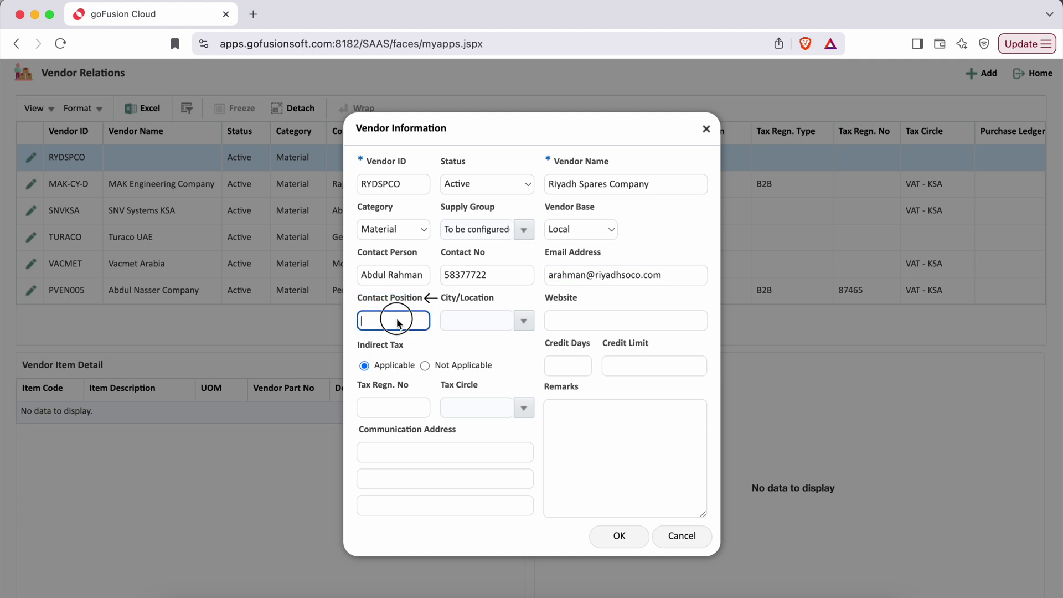
text(Sales Manager)
click(457, 302)
drag(457, 301, 498, 302)
click(523, 321)
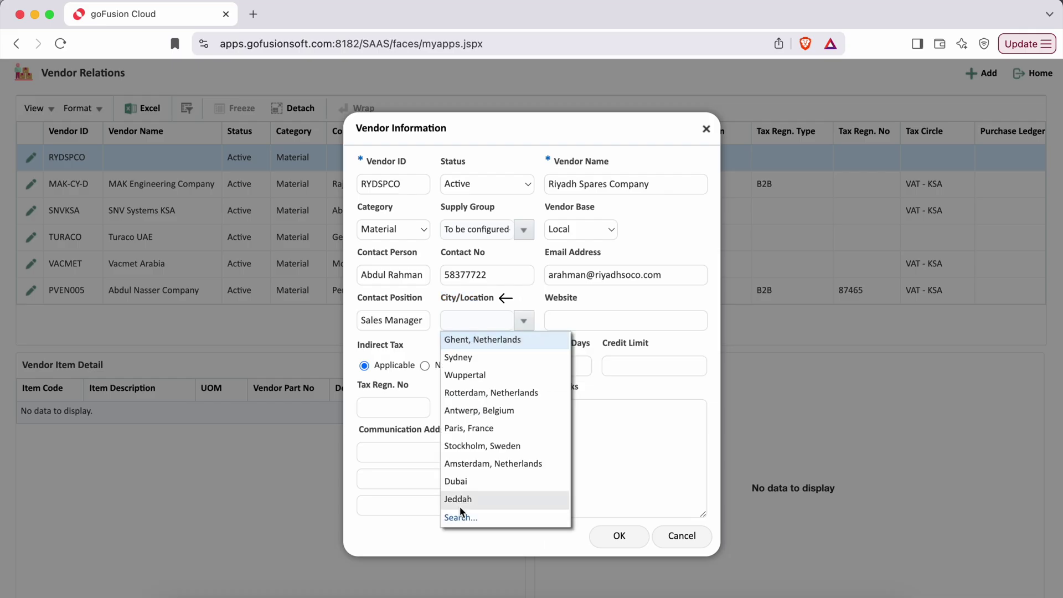
click(461, 517)
Search for Riyadh and select it as the vendor's City/Location
text(Riyadh)
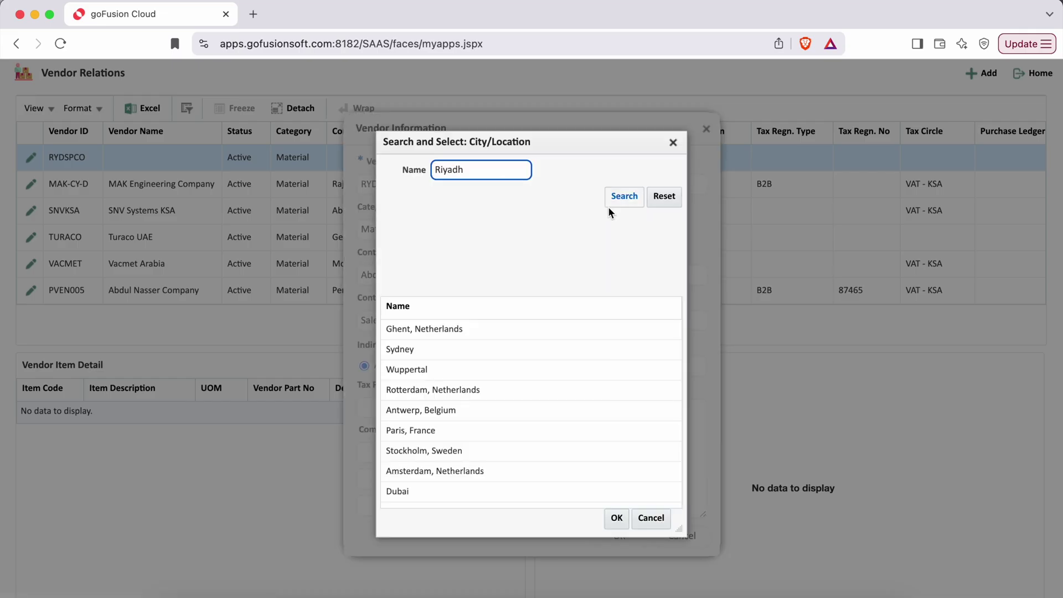
click(612, 200)
double_click(460, 331)
Enter wwww.riyadhspco.com as the vendor's Website
drag(545, 298, 578, 299)
click(562, 321)
text(wwww.riyadhsc)
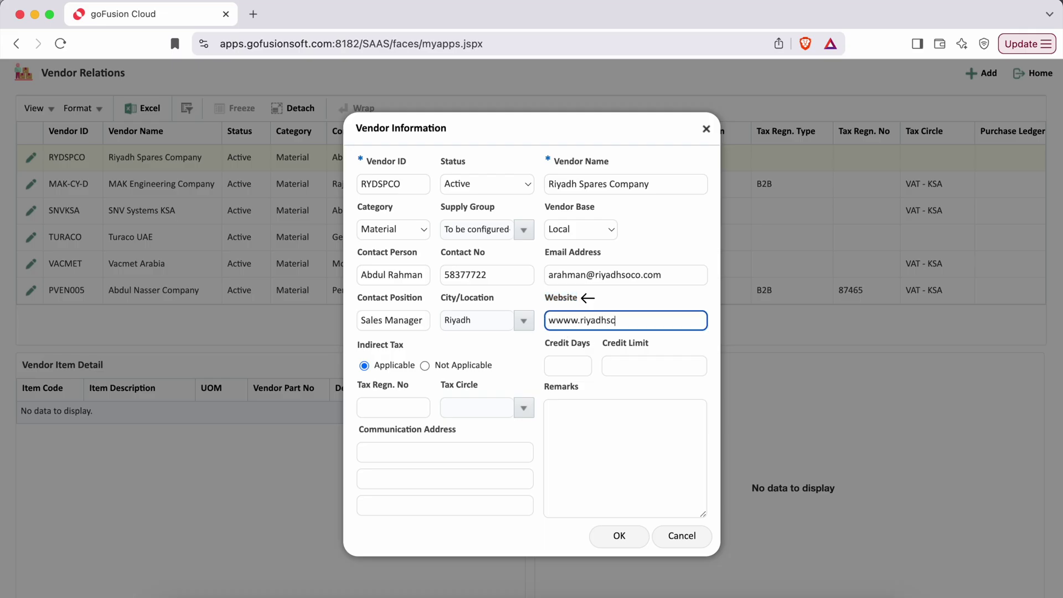
key(BackSpace)
text(pco.com)
click(446, 346)
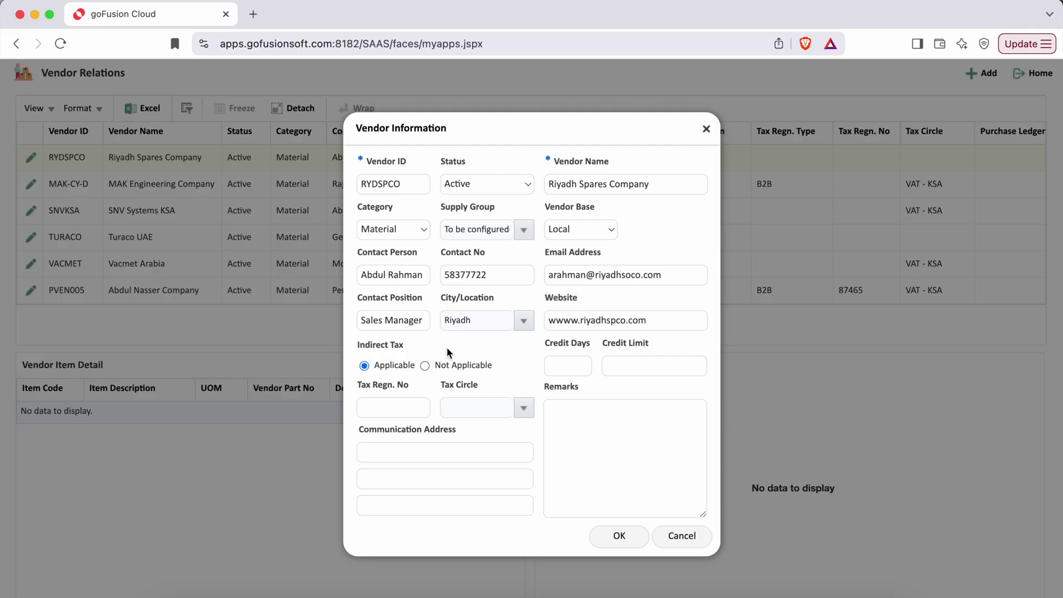
drag(359, 345, 413, 346)
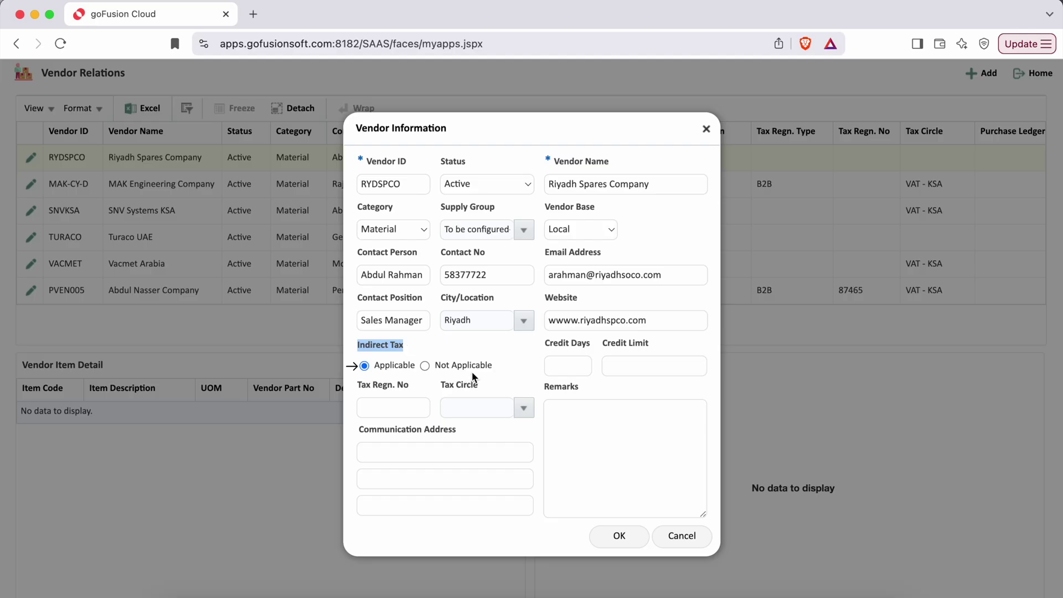
Enter the tax registration number and set the Tax Circle to VAT - KSA
click(393, 408)
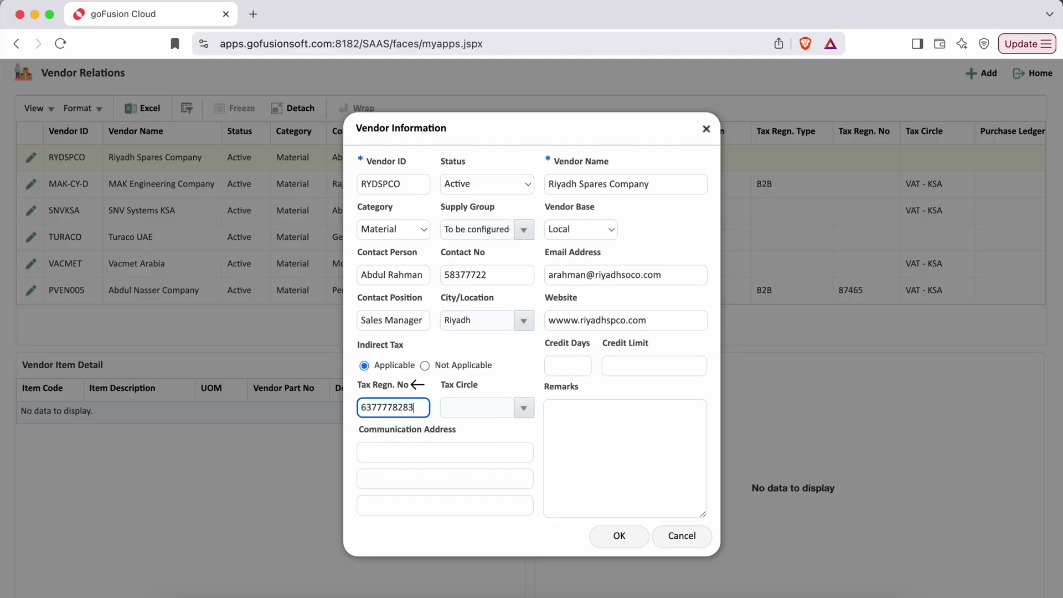
triple_click(478, 387)
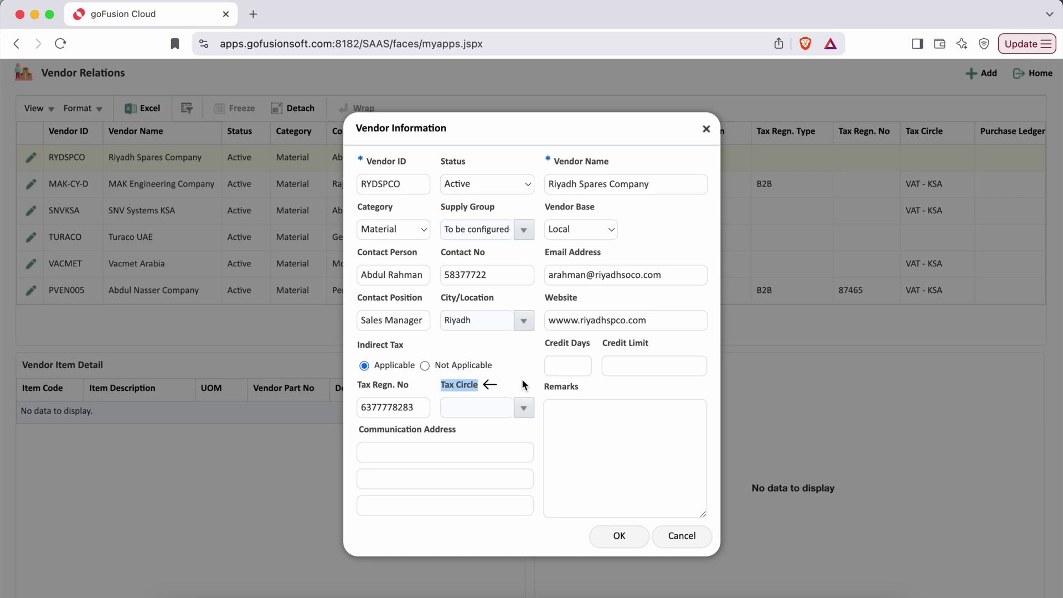
click(525, 410)
click(468, 554)
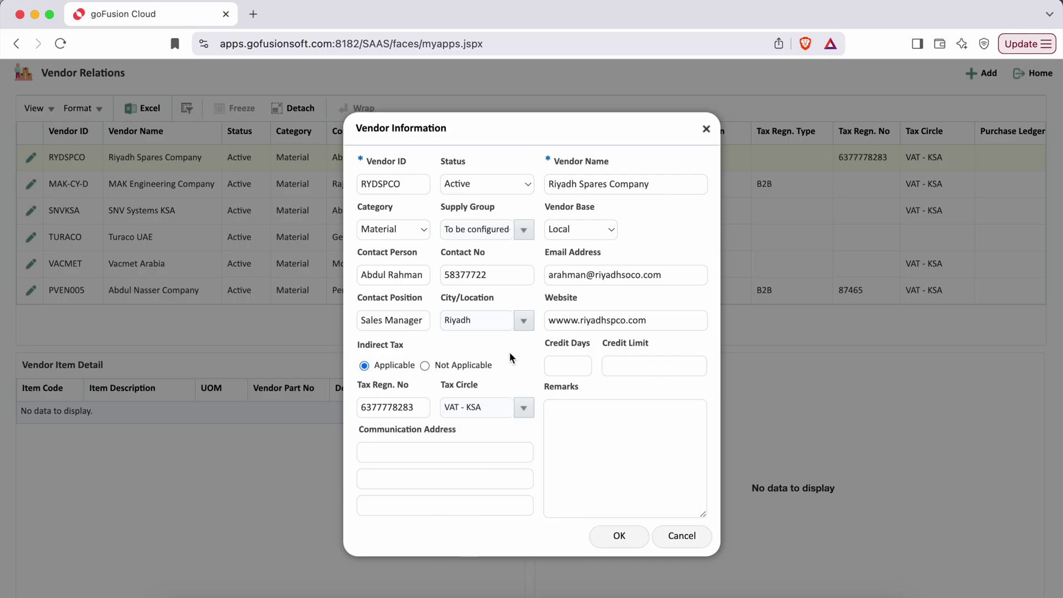
Set Credit Days to 30 and Credit Limit to 300000
drag(545, 344, 591, 348)
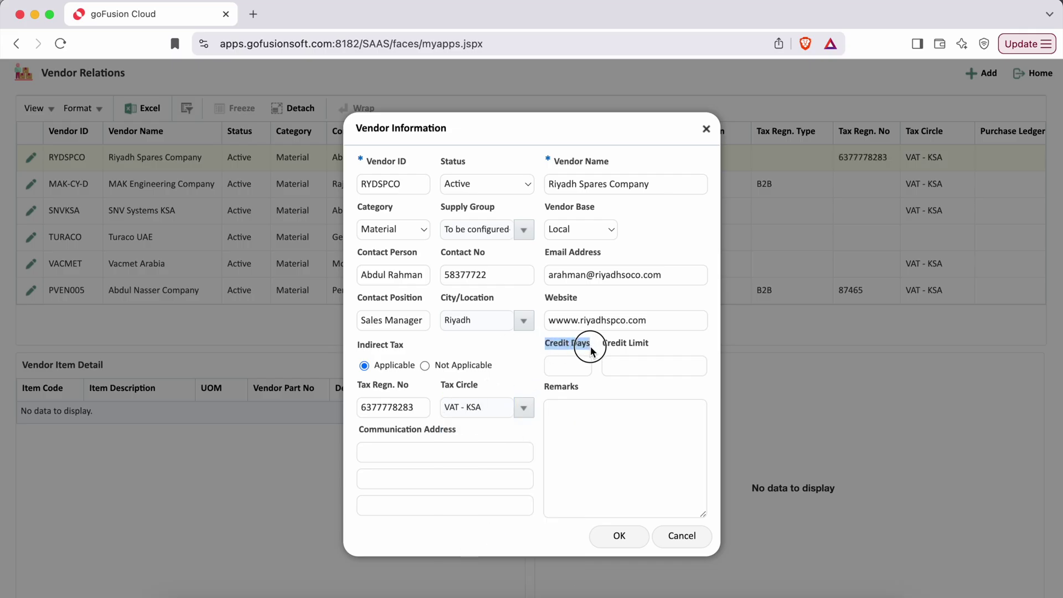
click(573, 368)
text(30)
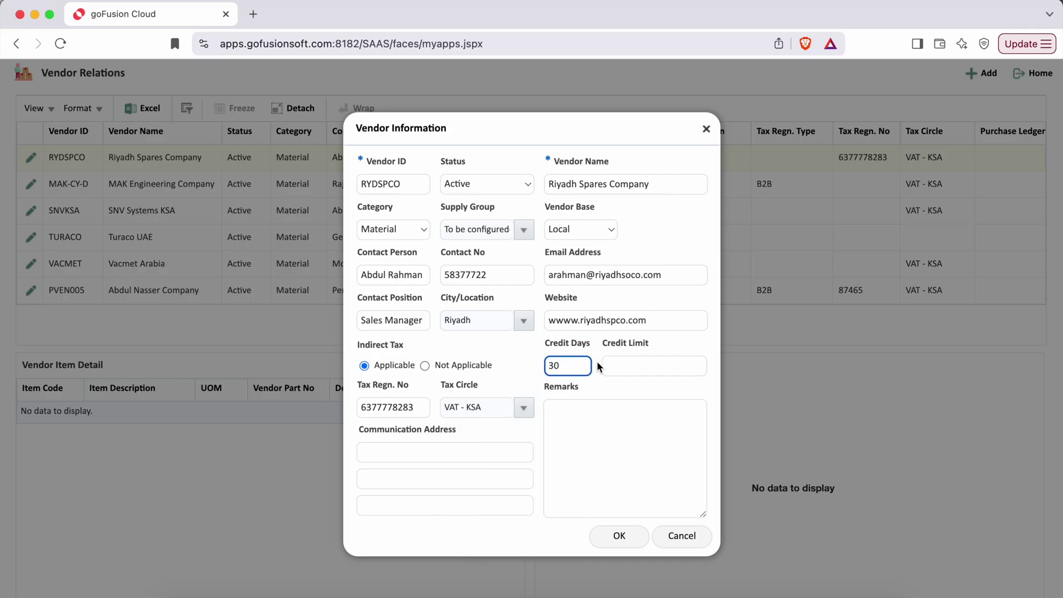
drag(603, 343, 649, 346)
click(635, 372)
text(300000)
key(Tab)
Fill in the three-line communication address, leave Remarks blank, and save the vendor
click(384, 455)
key(Tab)
text(Riyadh)
key(Tab)
text(Saudi Arabia)
drag(542, 386, 581, 387)
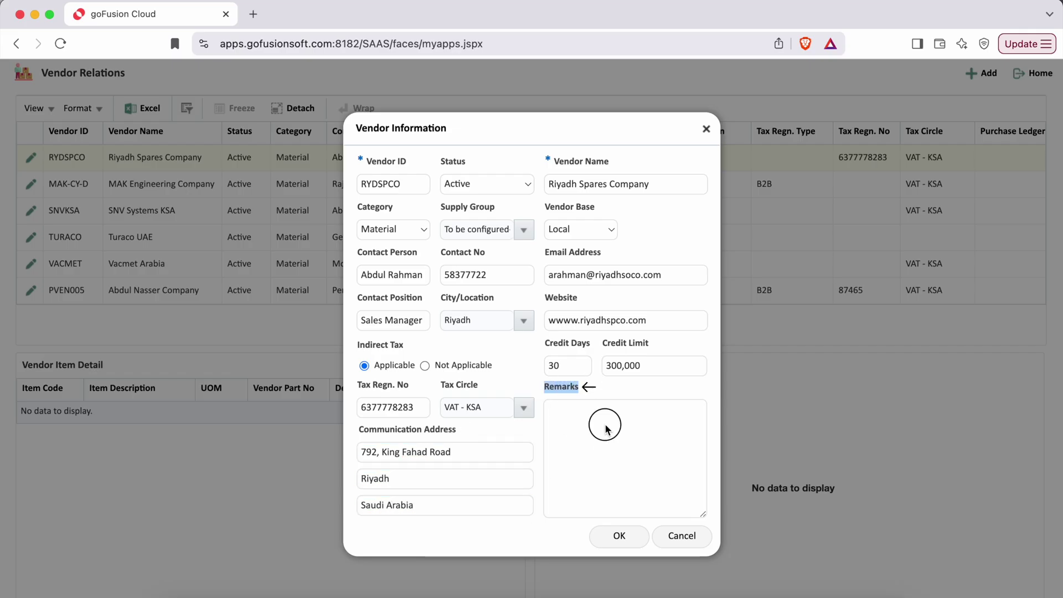
click(605, 425)
click(533, 538)
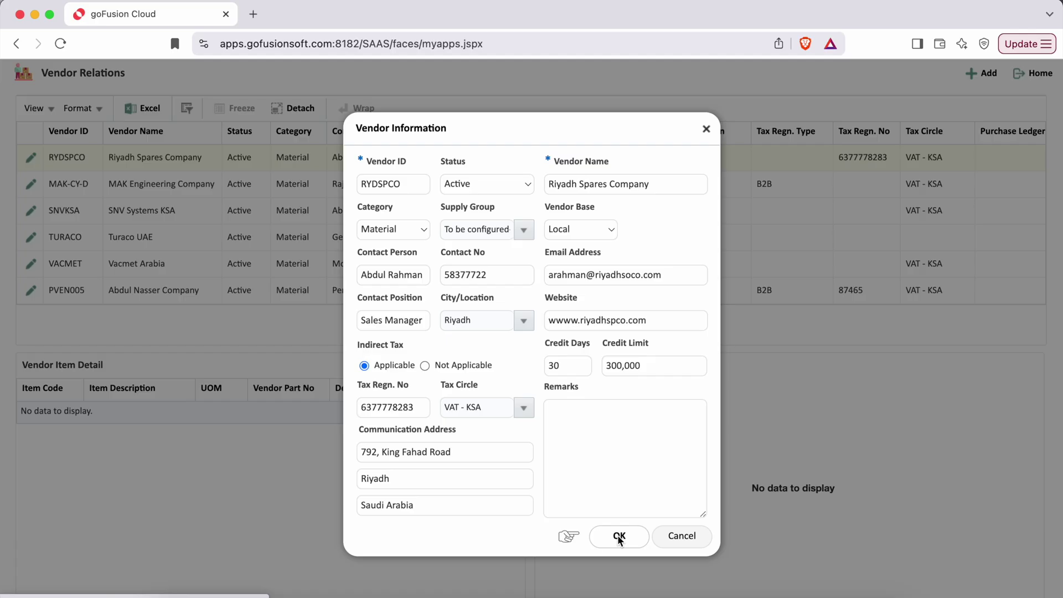
click(617, 535)
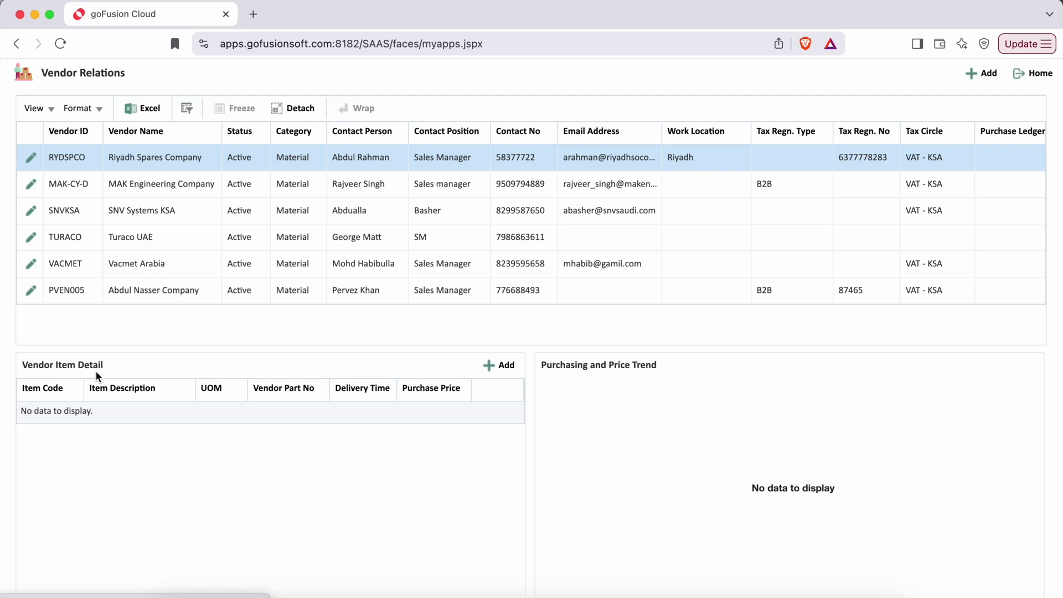
Add a vendor item row, searching item codes with %SP% and choosing SPRT301 Steel Compression Rings
click(500, 365)
click(521, 201)
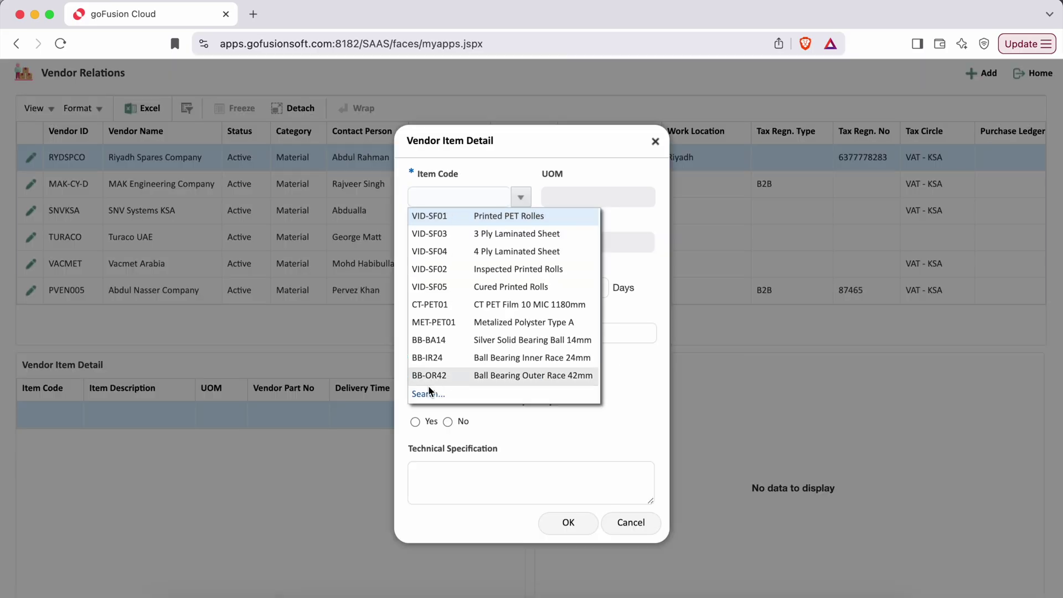
click(421, 392)
click(451, 170)
text(%SP%)
key(Return)
double_click(472, 411)
Enter vendor part no MA637742, 7 days delivery and purchase price 320
triple_click(482, 268)
drag(409, 174, 465, 174)
drag(408, 263, 477, 264)
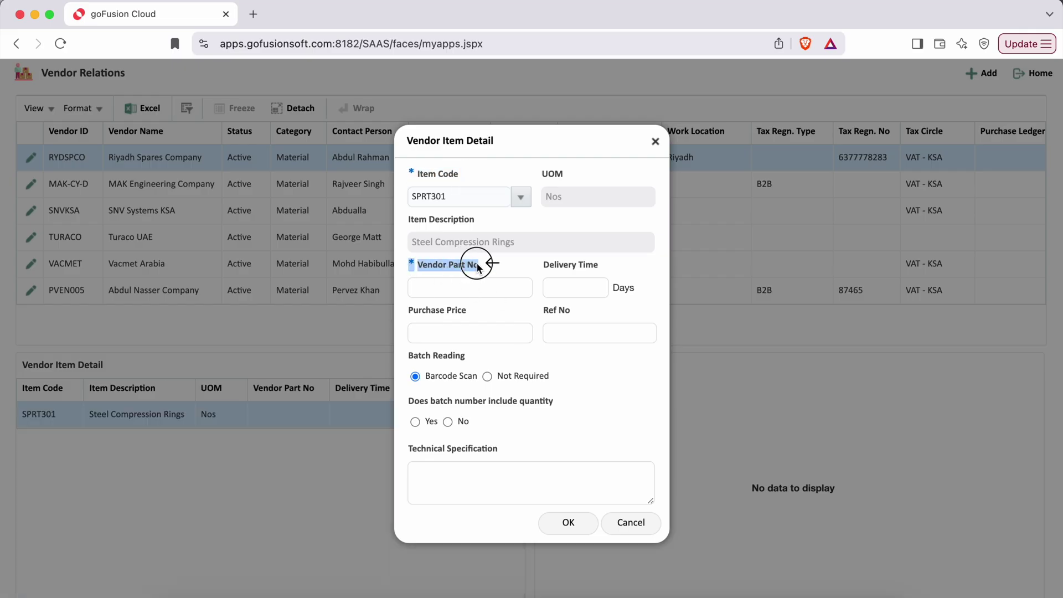
click(459, 288)
text(MA637742)
click(576, 288)
text(7)
click(471, 334)
drag(409, 310, 471, 314)
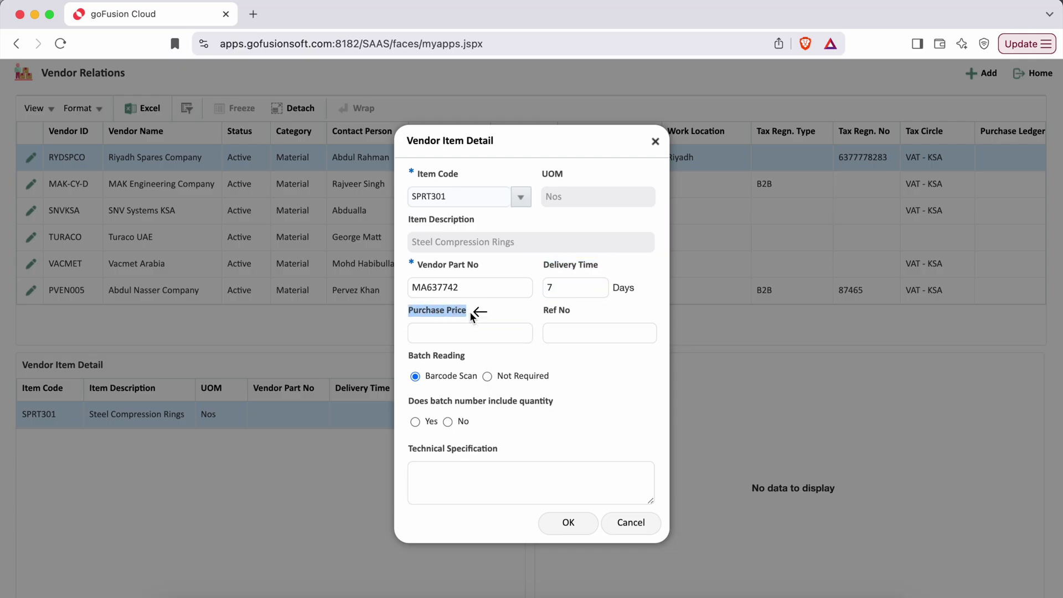
click(454, 334)
text(320)
Enter the reference number, set Batch Reading to Not Required, and save the item row
click(561, 334)
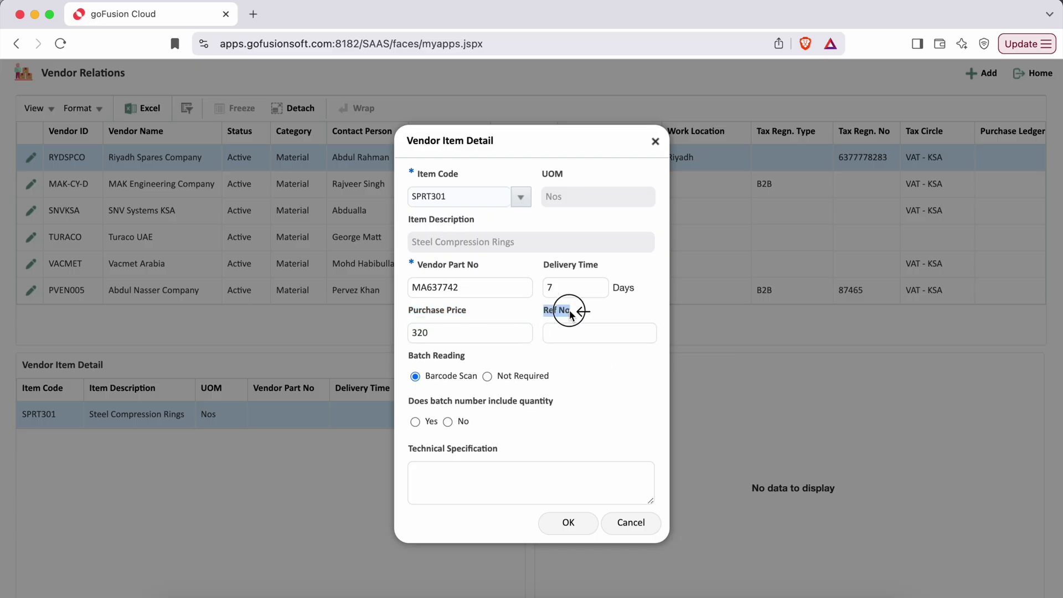
text(637722)
click(607, 393)
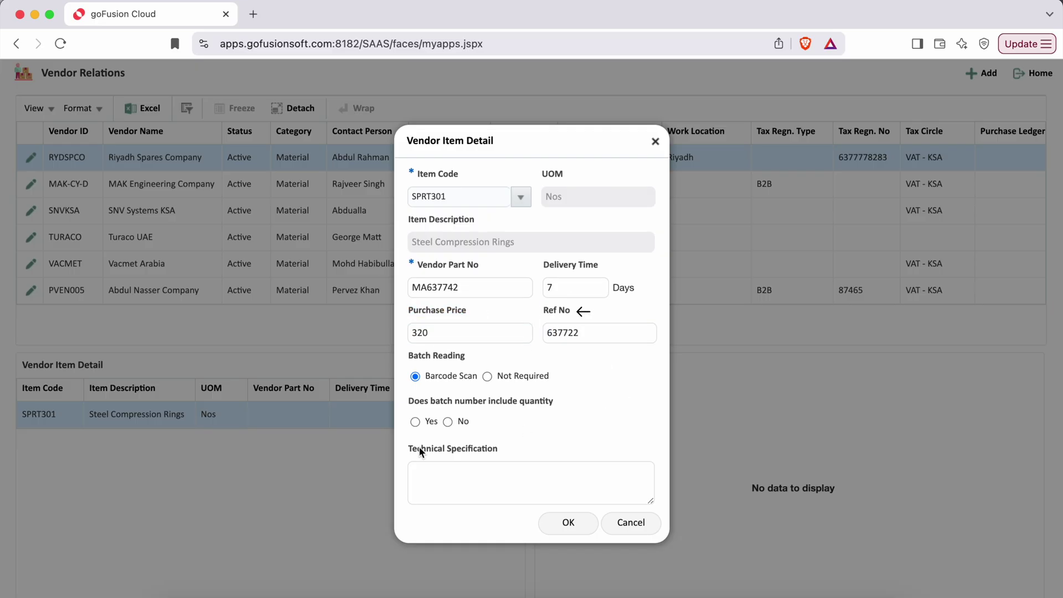
click(487, 376)
drag(408, 356, 550, 376)
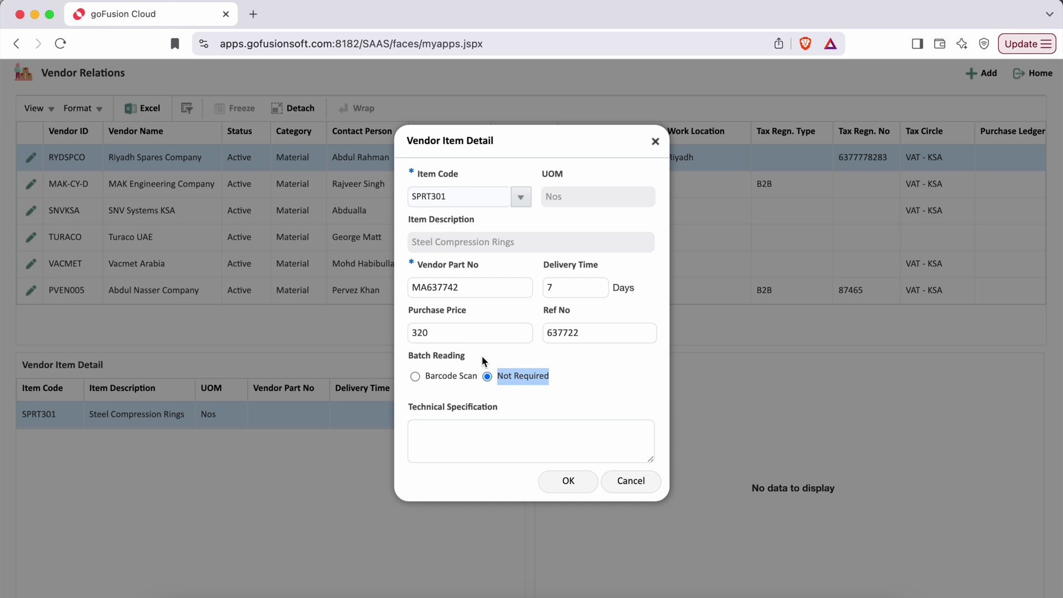
drag(408, 407, 499, 416)
click(458, 445)
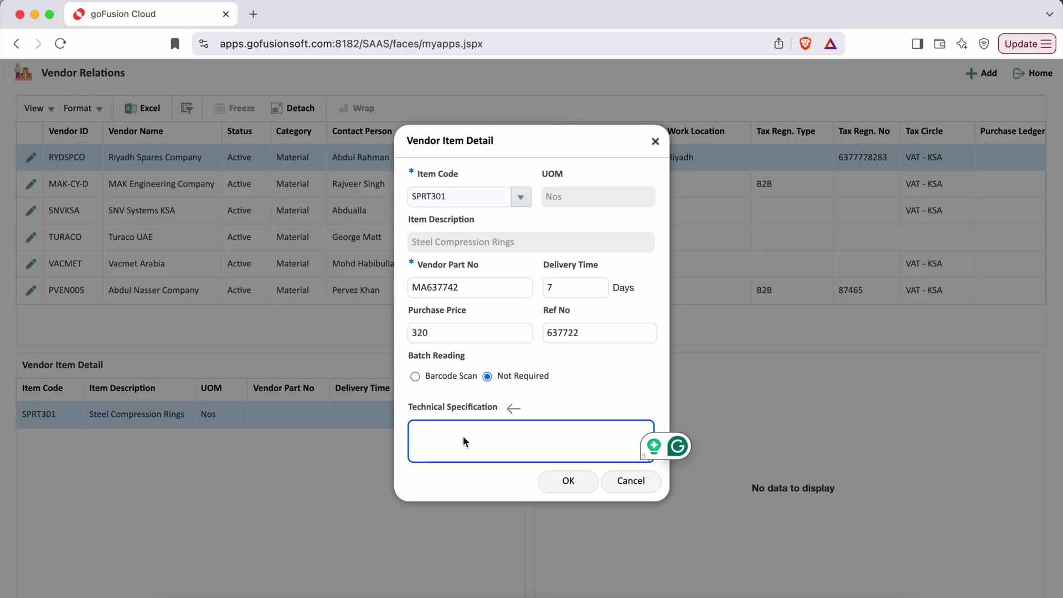
click(550, 396)
click(559, 486)
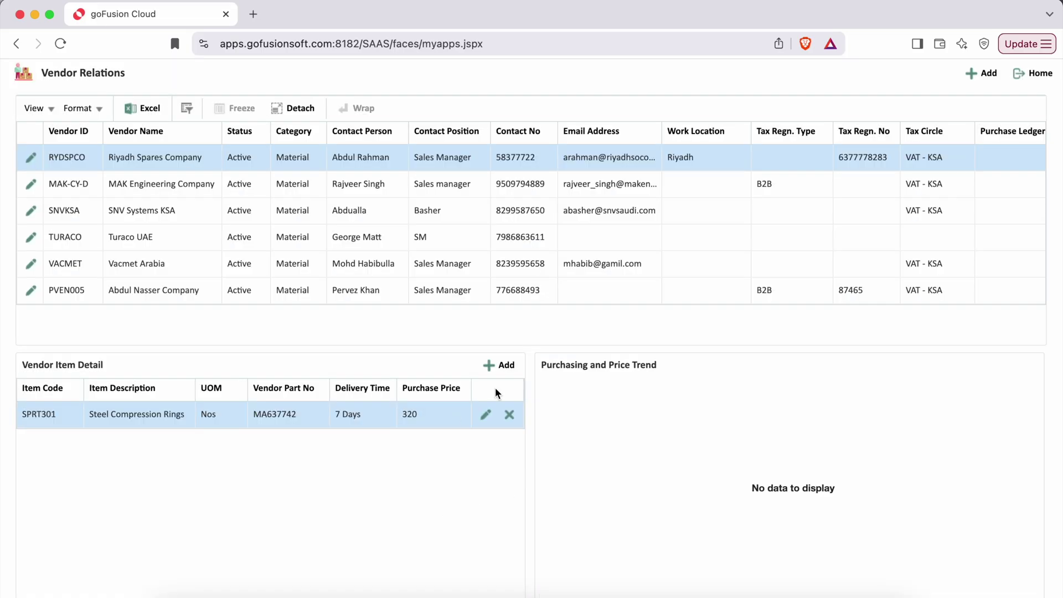
Add item rows SPRT302 (price 180), SPRT303 (220) and SPRT305 (190) for the vendor
click(507, 367)
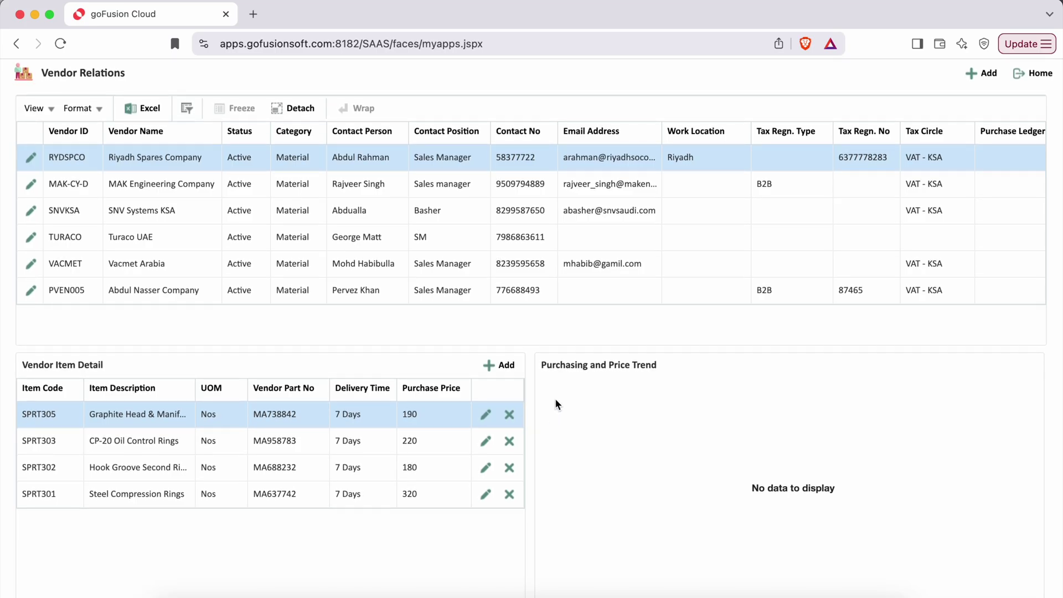
drag(540, 367, 656, 370)
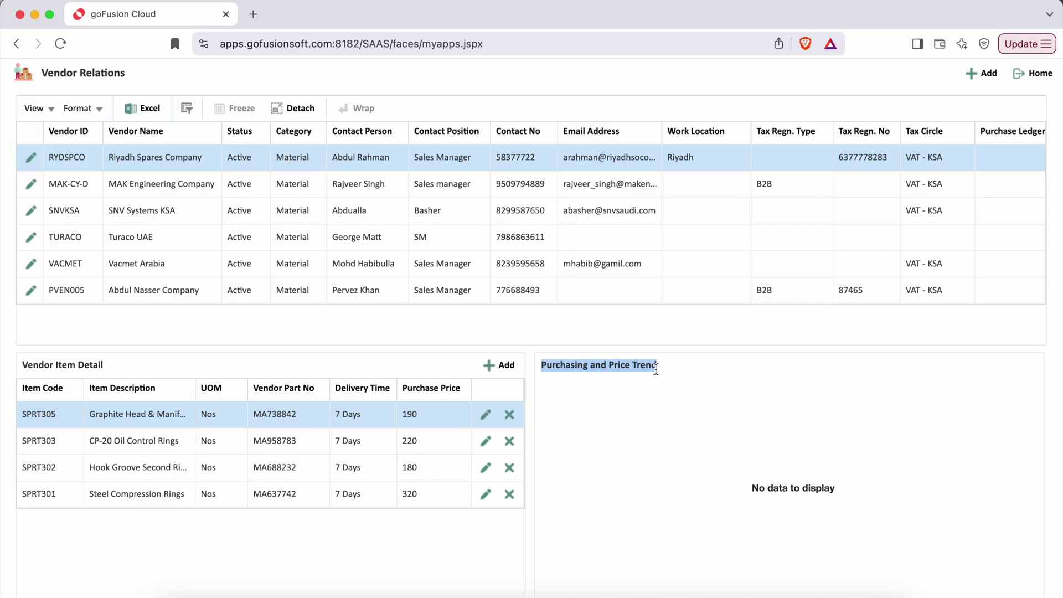